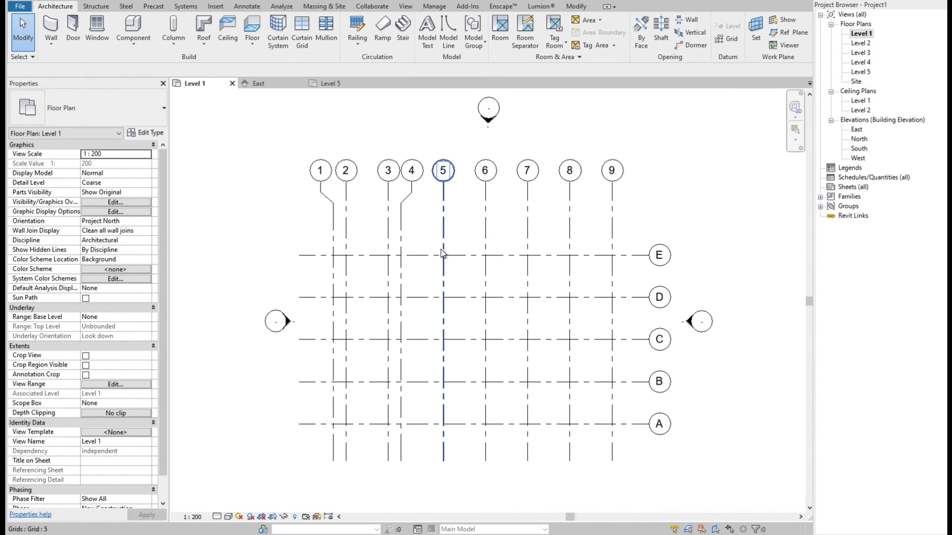
- Select grids 9 and 1 on the Level 1 floor plan
left_click(611, 210)
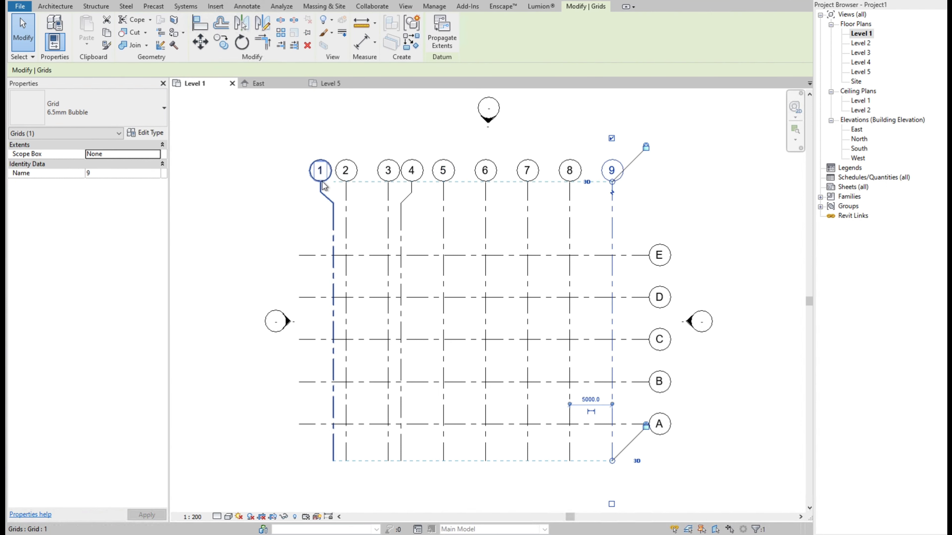
left_click(315, 199)
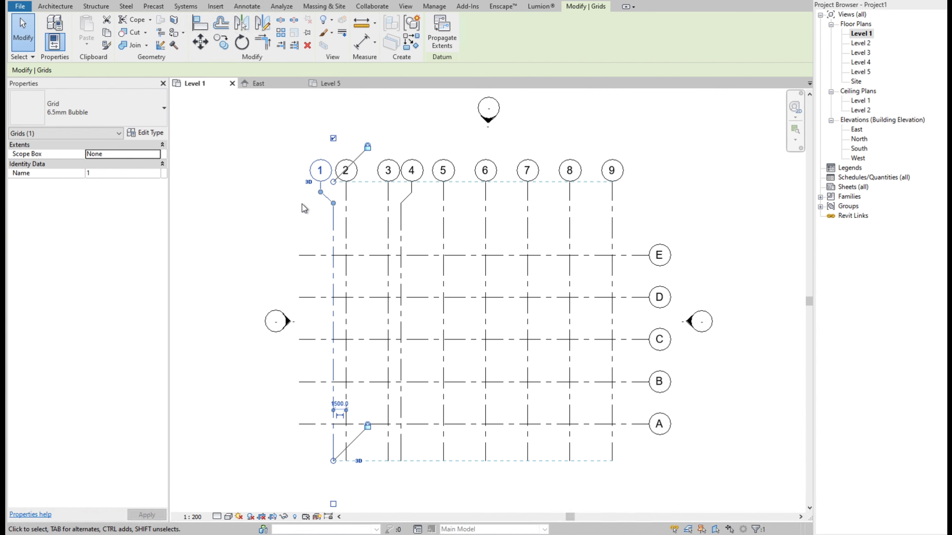
- Clear the grid selection and set the Level 2 floor plan scale to 1:200
key("Escape")
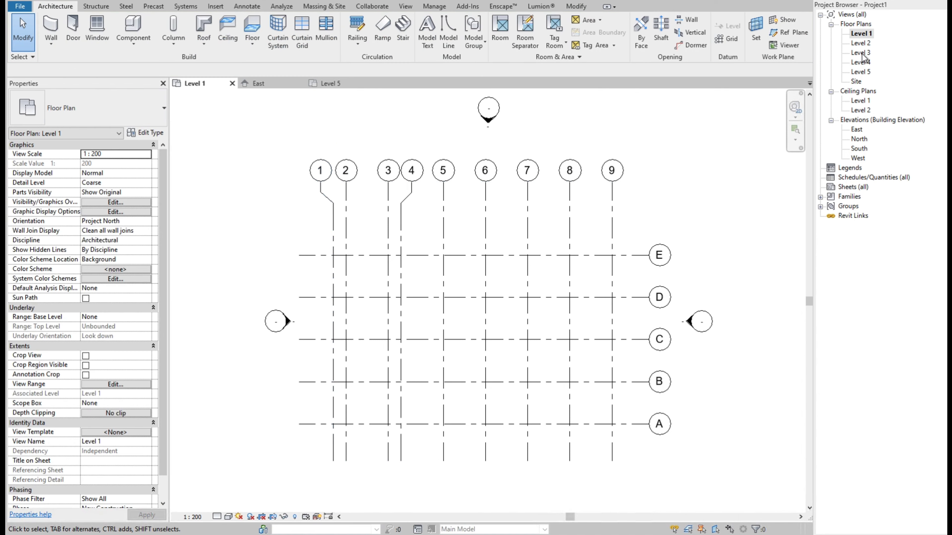
double_click(861, 44)
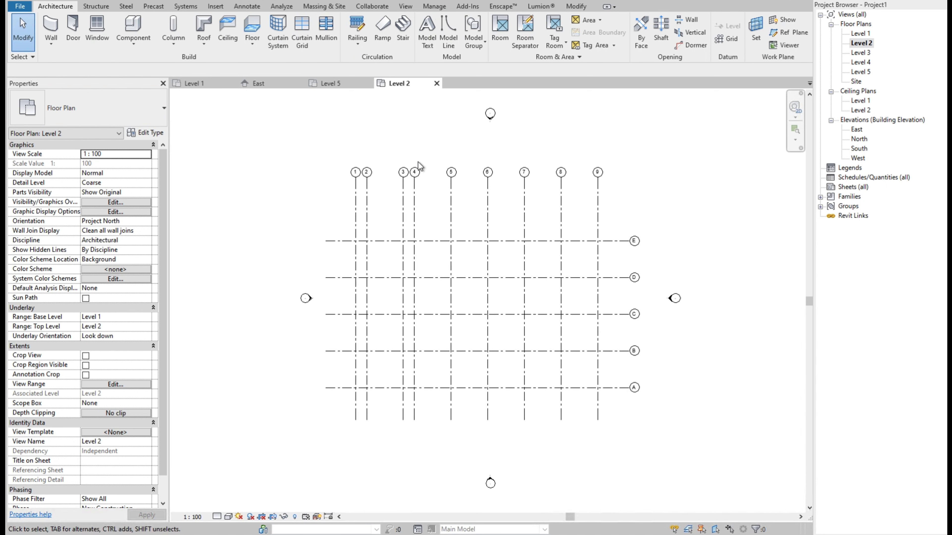
left_click(192, 517)
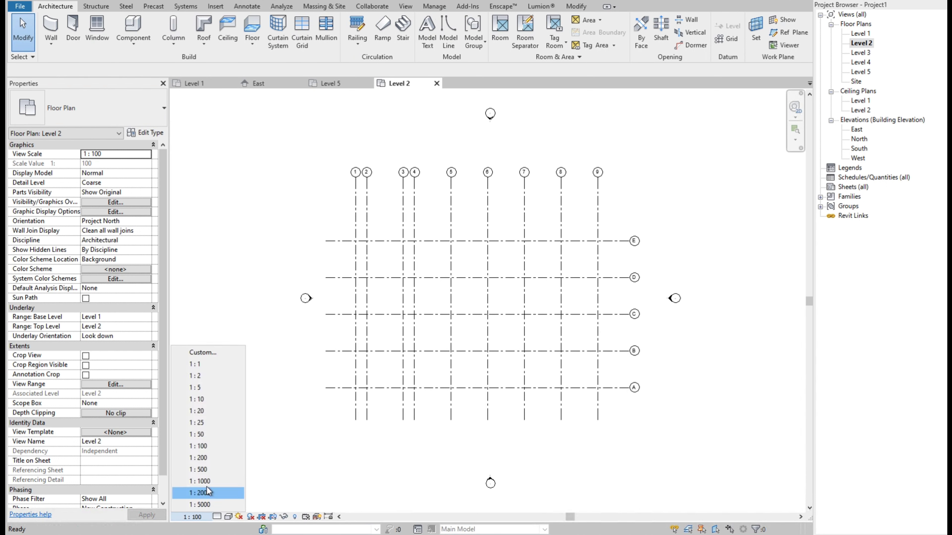
left_click(208, 459)
- Set the Level 5 floor plan scale to 1:200
scroll(571, 187, "up", 2)
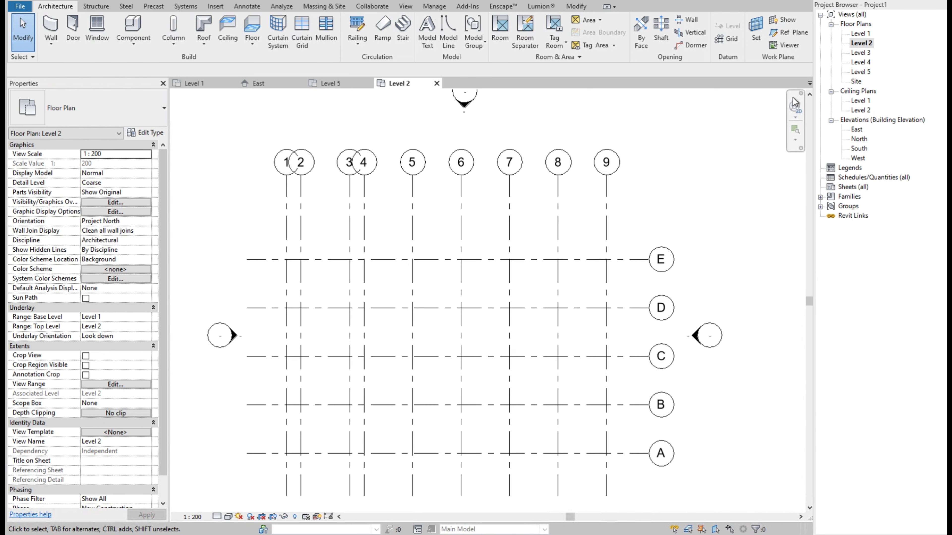
left_click(860, 52)
left_click(863, 72, "shift")
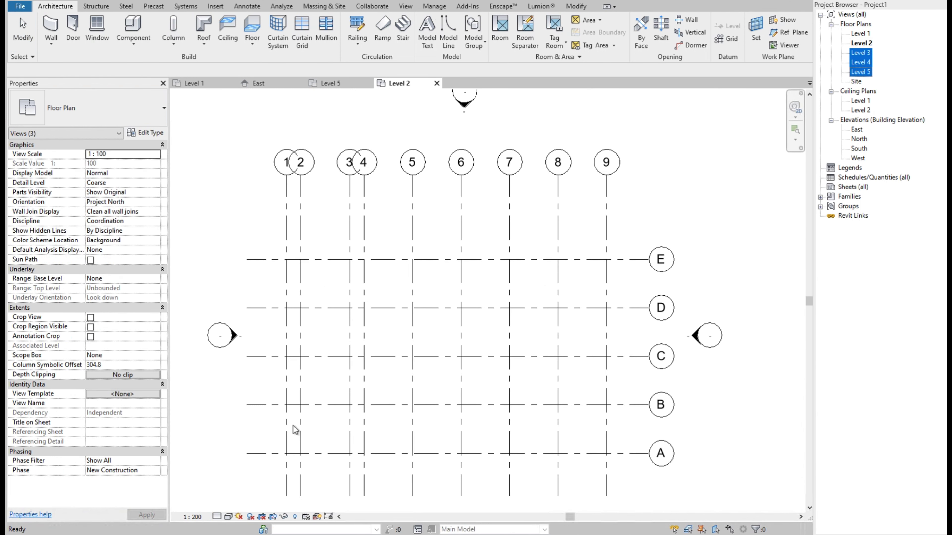
left_click(194, 521)
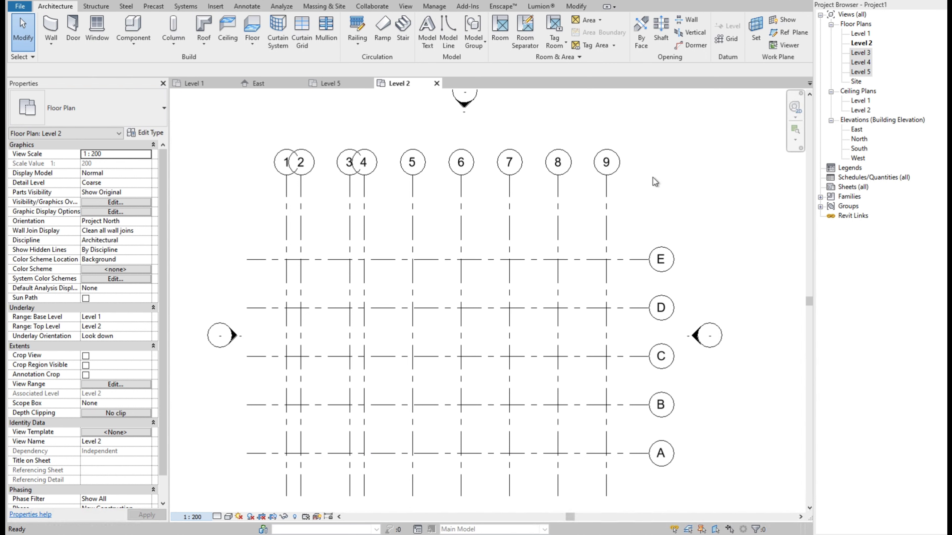
double_click(861, 71)
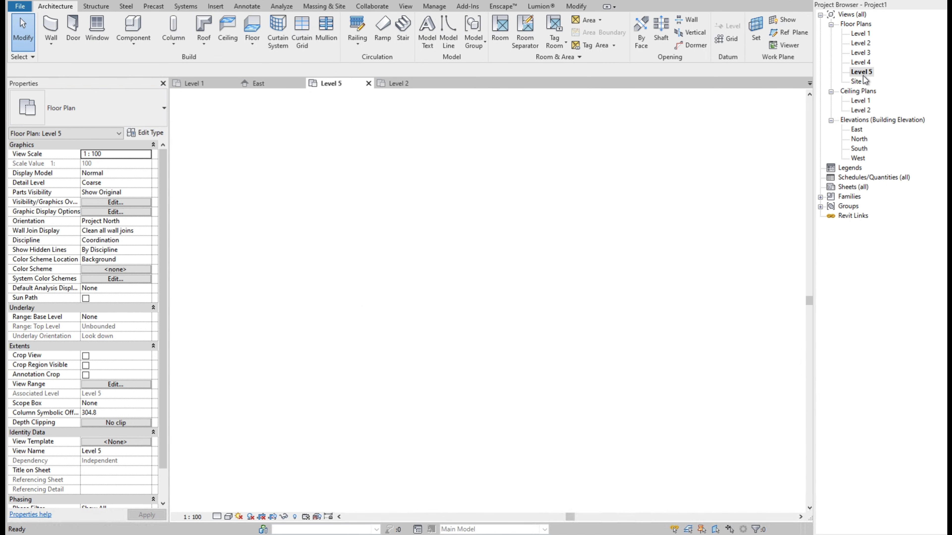
left_click(193, 516)
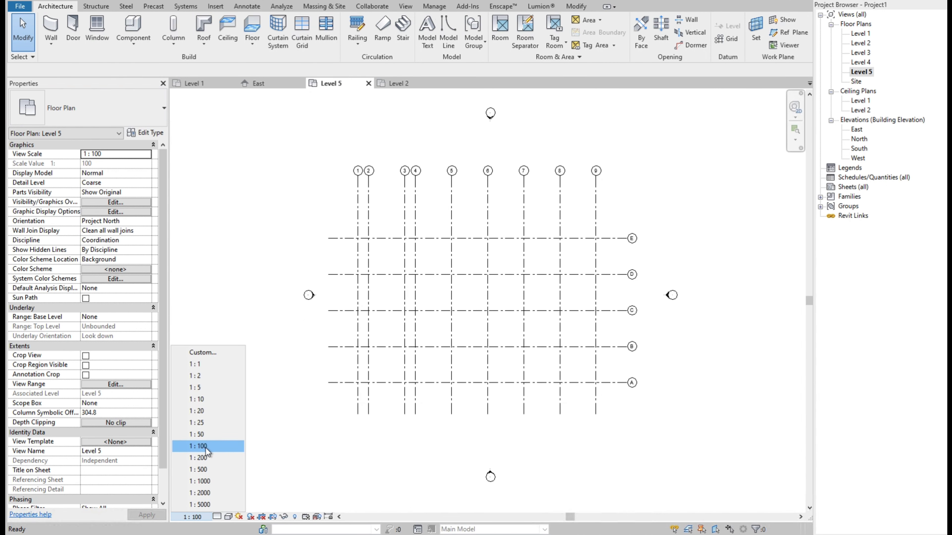
left_click(202, 457)
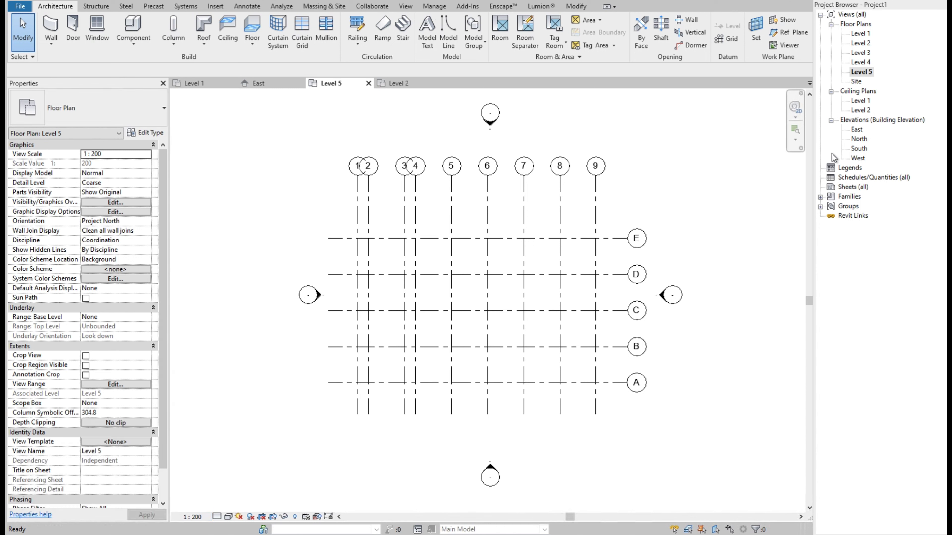
- Set the Level 4 and Level 3 plans to 1:200, then return to Level 2
left_click(860, 62)
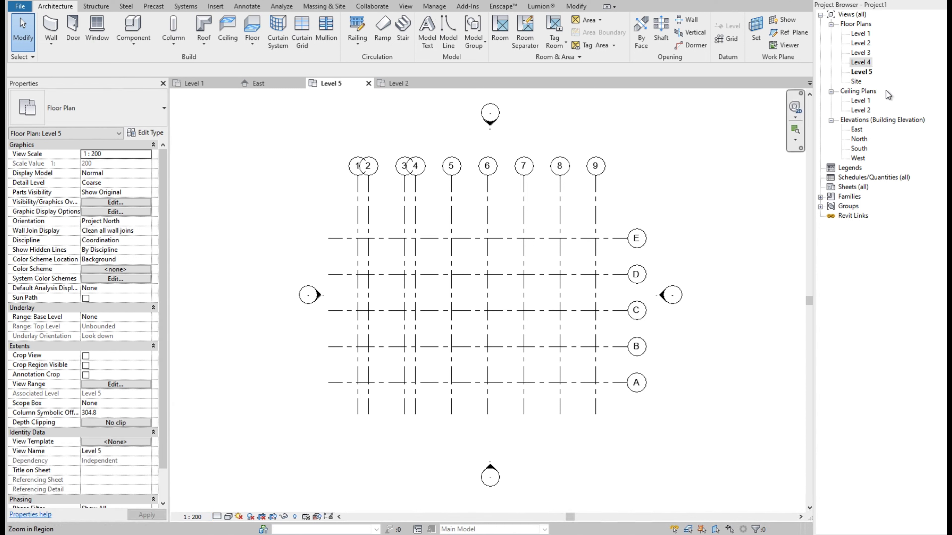
double_click(860, 63)
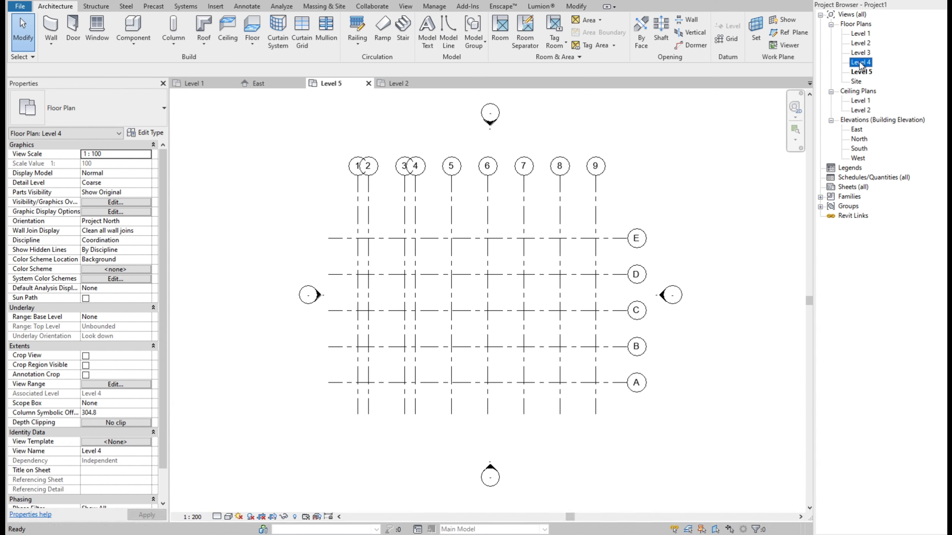
left_click(193, 516)
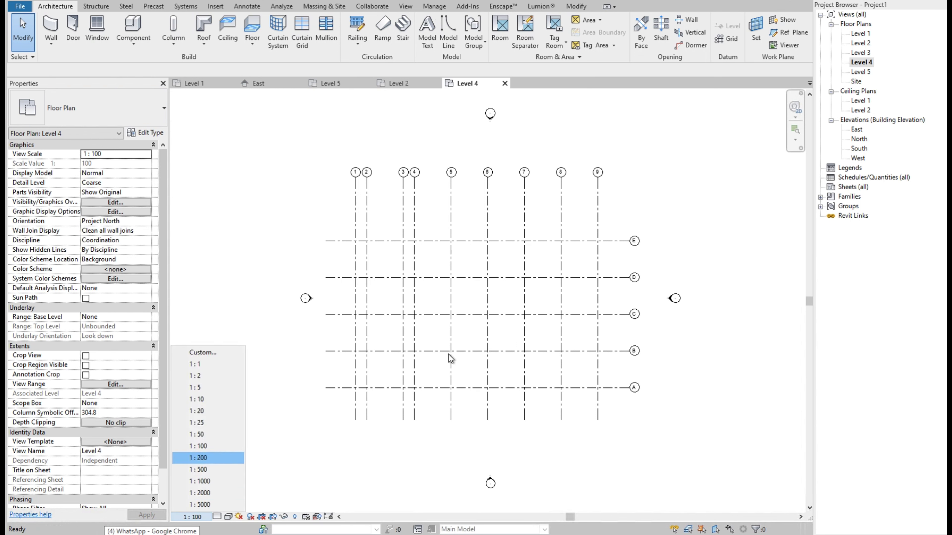
left_click(203, 458)
left_click(861, 53)
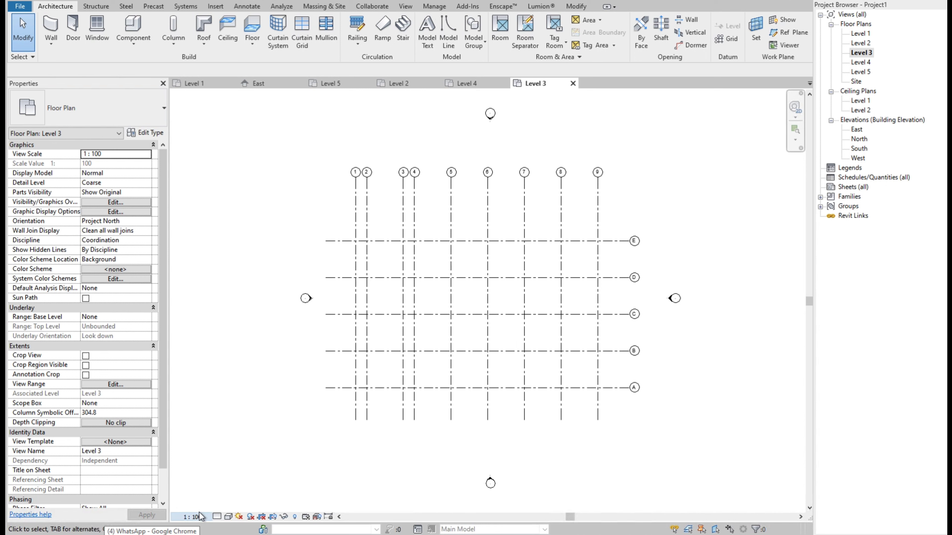
left_click(193, 516)
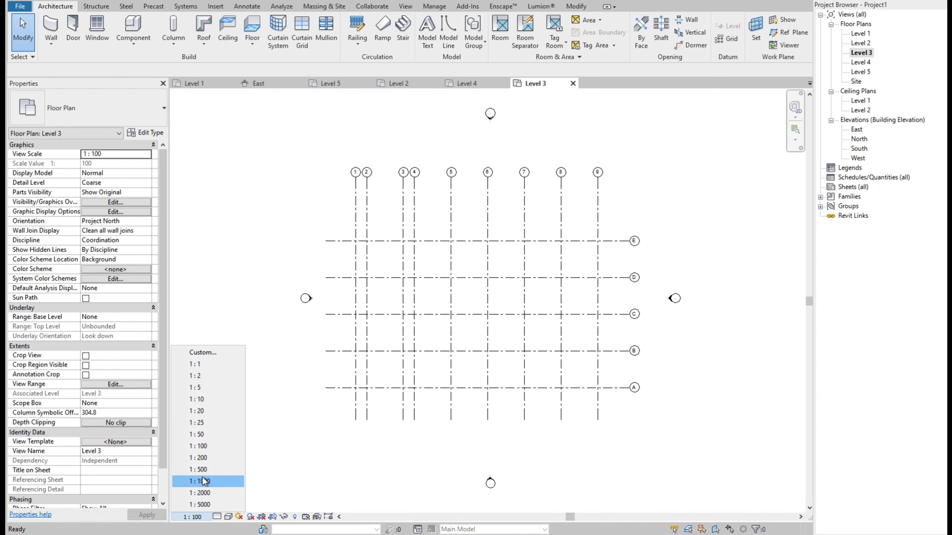
left_click(202, 458)
double_click(860, 43)
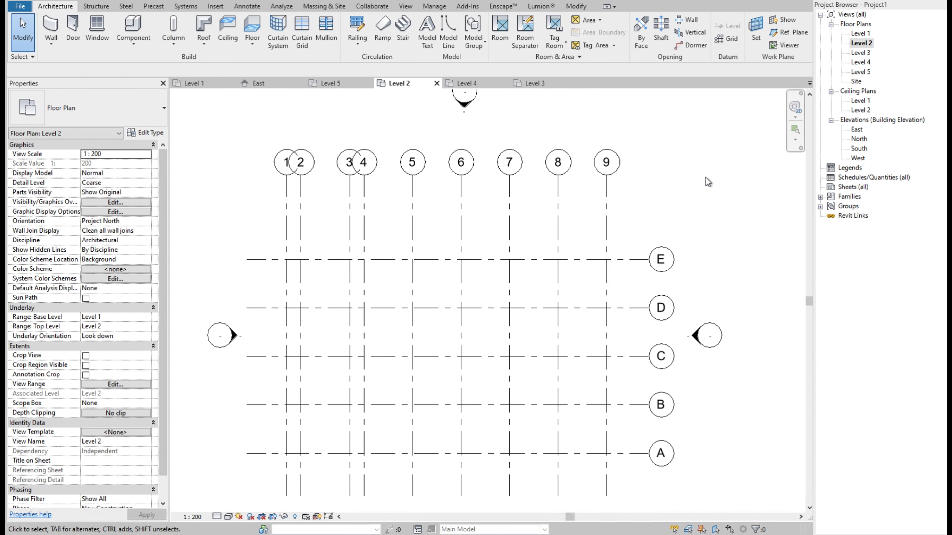
- On Level 1, make grid E's right end 2D and drag its bubble left
double_click(860, 34)
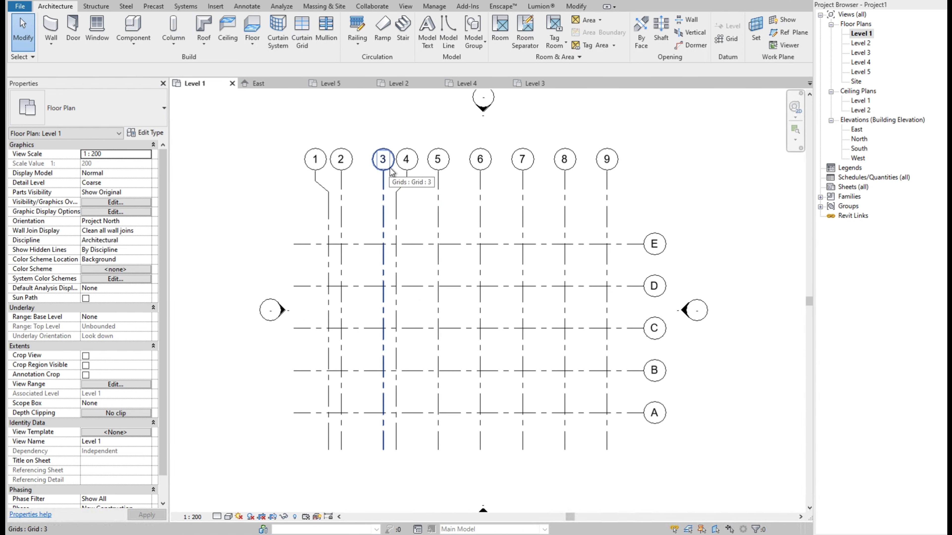
left_click(638, 245)
scroll(650, 223, "up", 1)
left_click(650, 221)
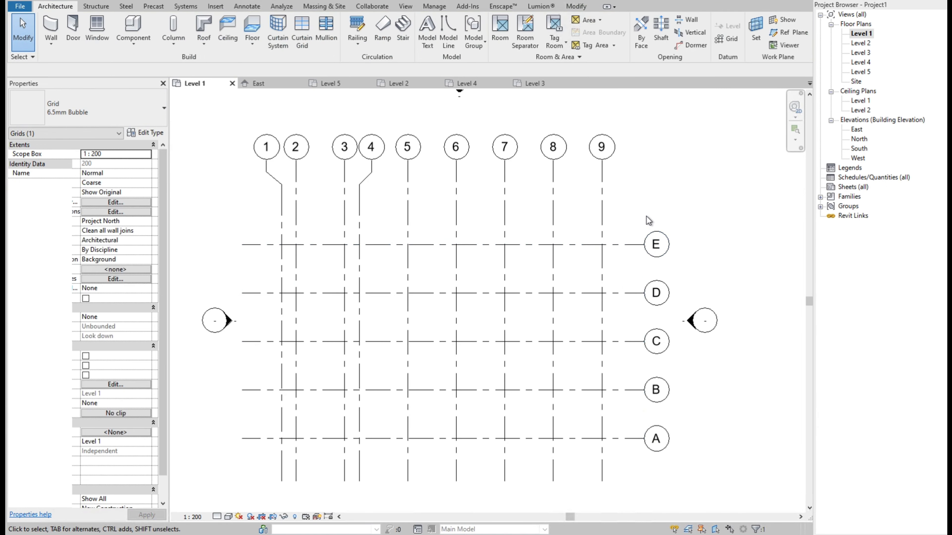
left_click(637, 245)
left_click(644, 217)
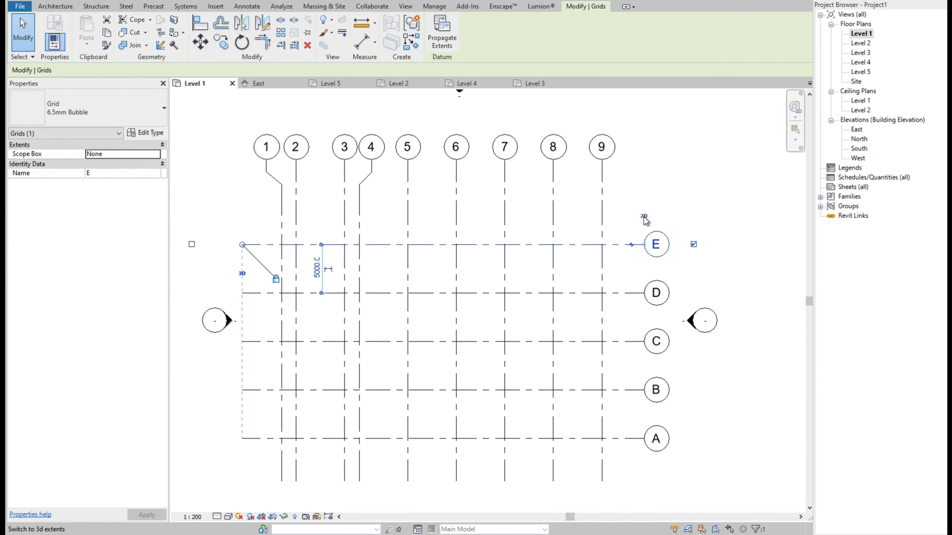
mouse_move(621, 245)
left_mouse_down()
mouse_move(602, 245)
mouse_move(615, 245)
left_mouse_up()
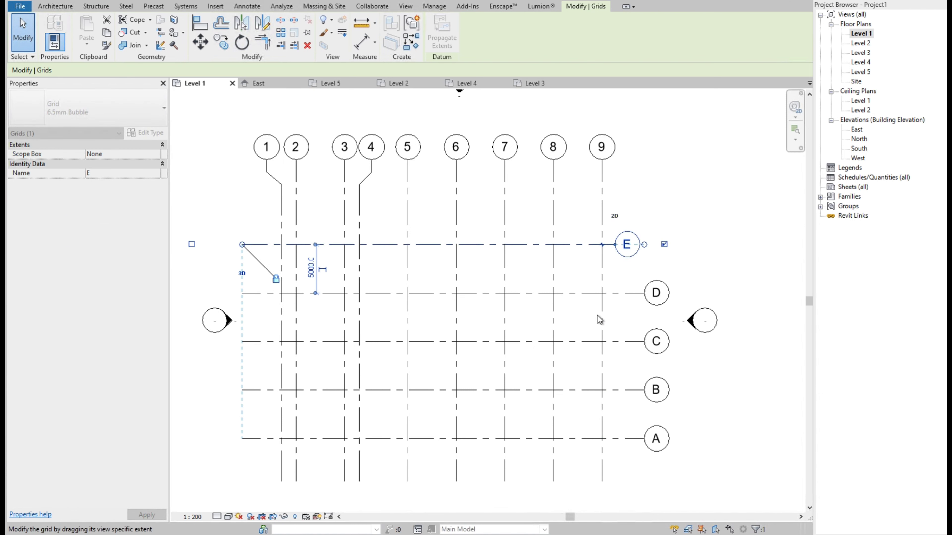
- Make the right ends of grids C and A view-specific to stagger their bubbles
left_click(625, 345)
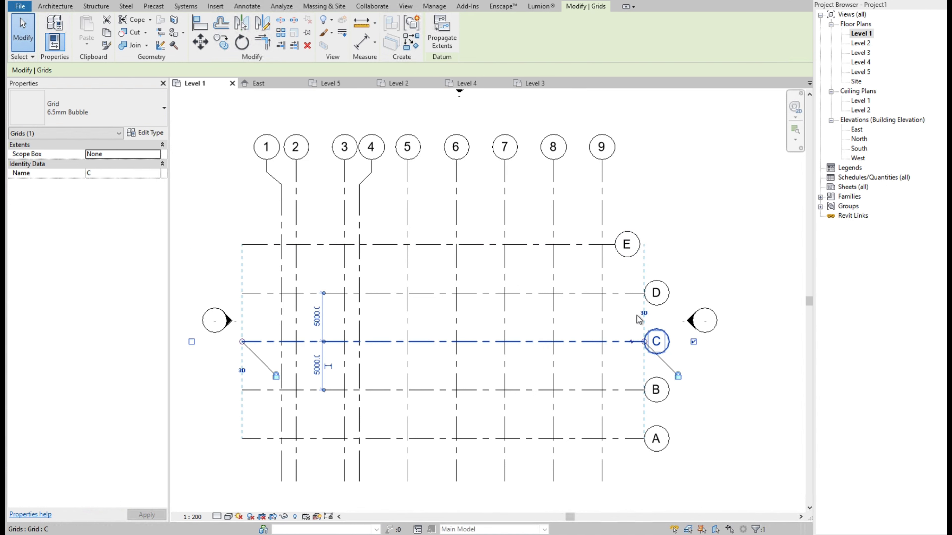
left_click(624, 342)
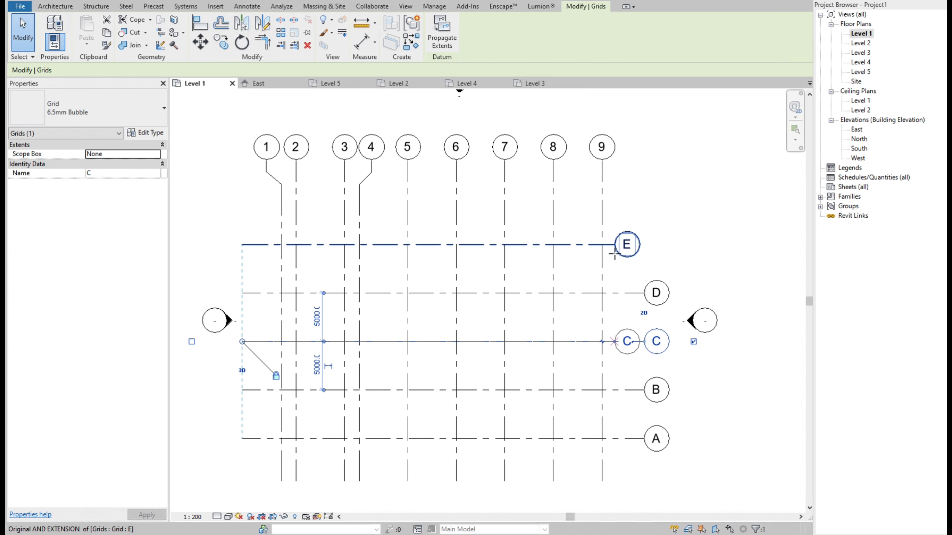
scroll(622, 375, "up", 1)
left_click(658, 431)
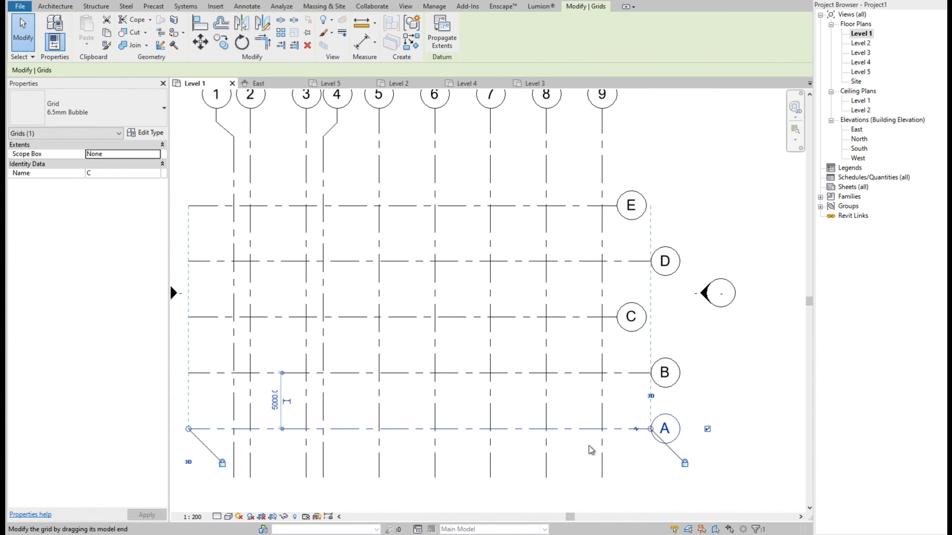
left_click(652, 396)
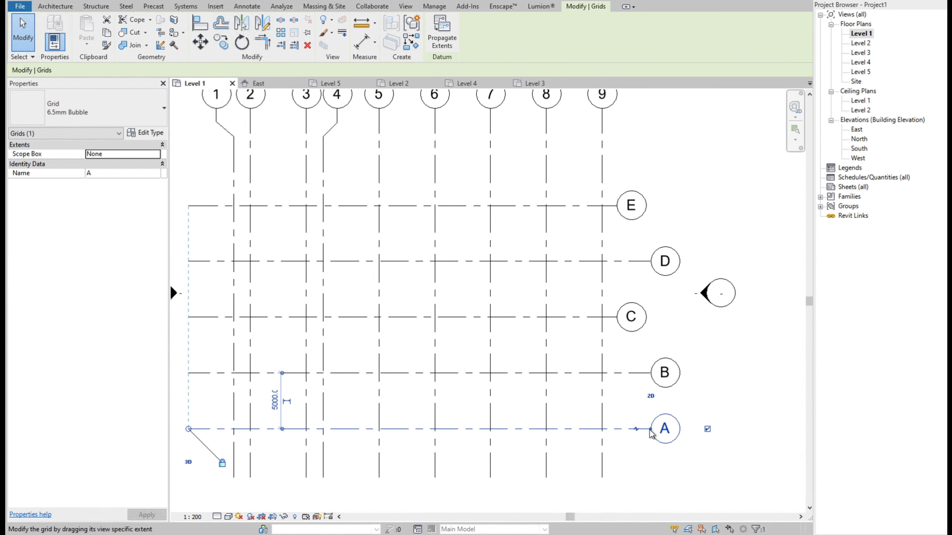
scroll(609, 353, "down", 1)
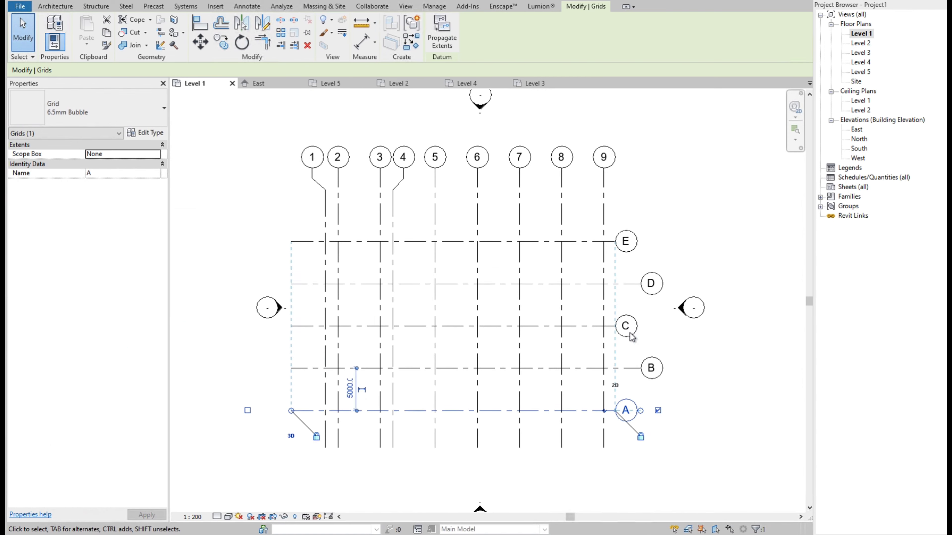
left_click(660, 239)
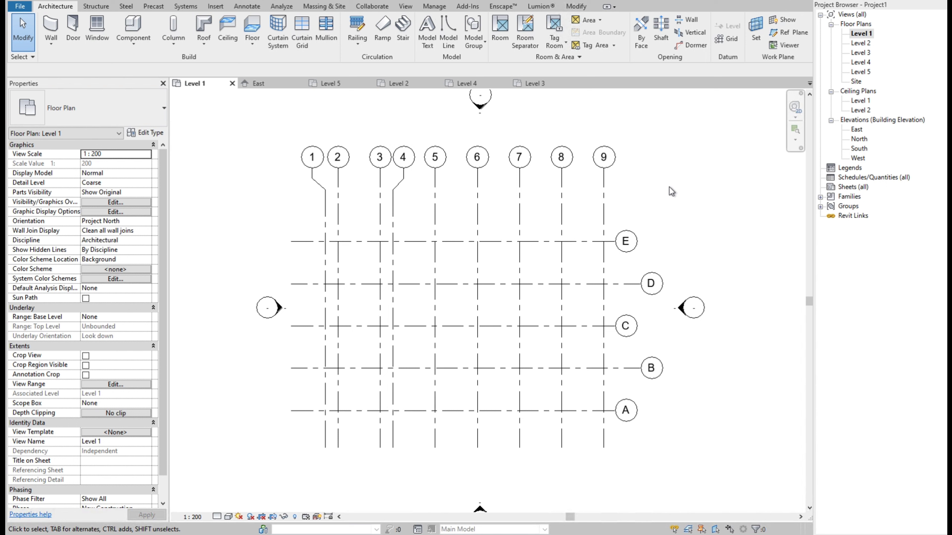
- Open the Level 2, 3, 4 and 5 plans in turn, then switch back to Level 1
double_click(861, 43)
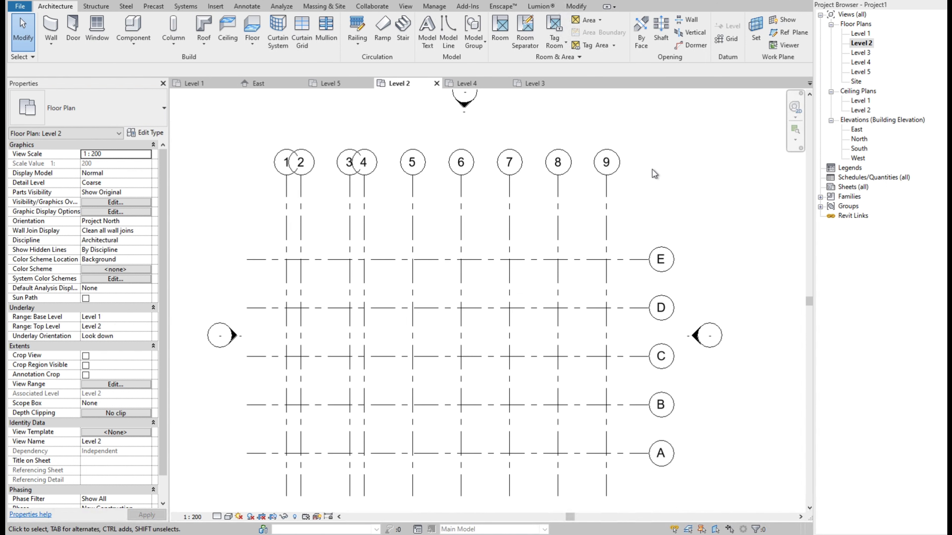
scroll(449, 332, "up", 2)
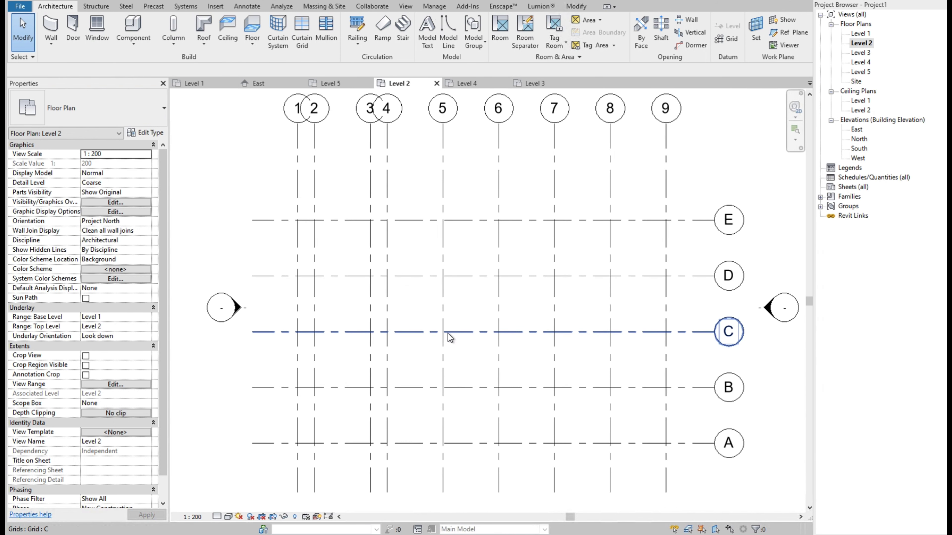
scroll(448, 333, "down", 1)
double_click(862, 52)
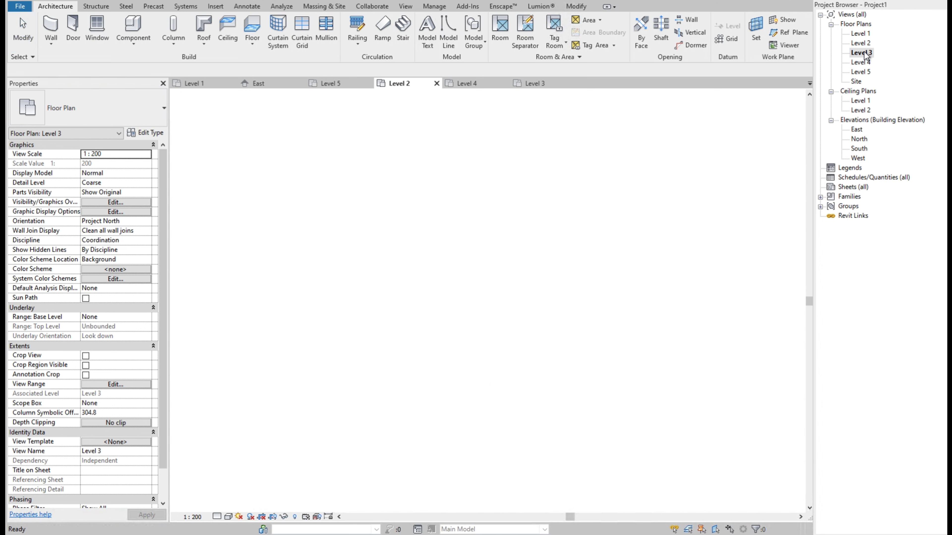
double_click(861, 63)
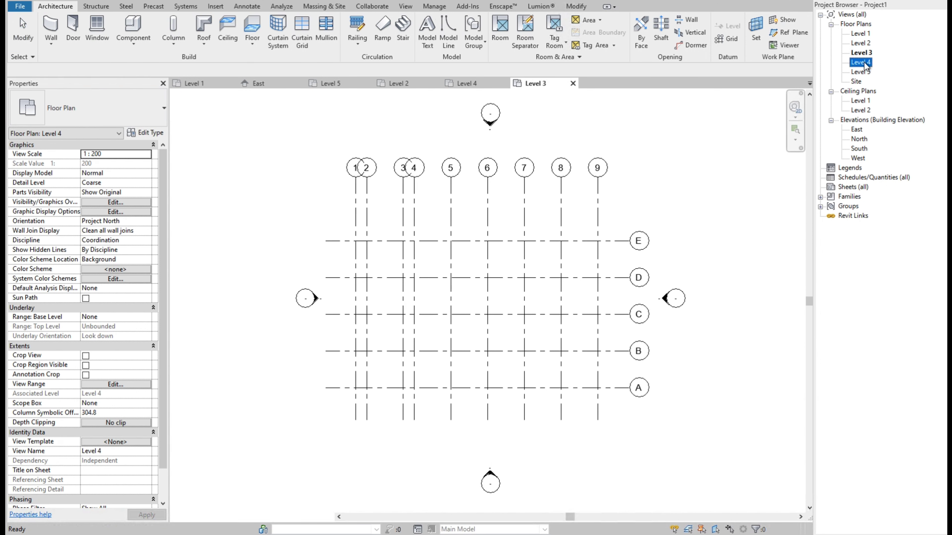
left_click(861, 73)
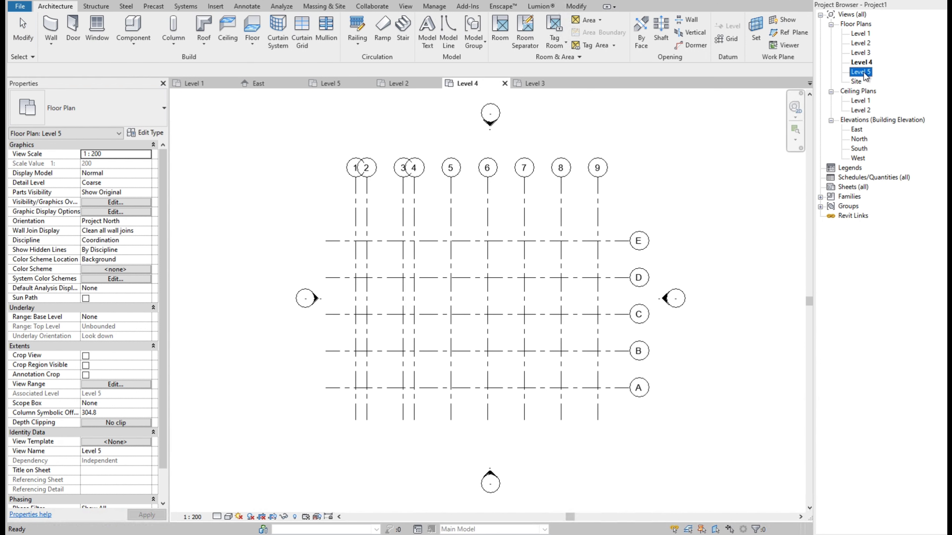
double_click(861, 72)
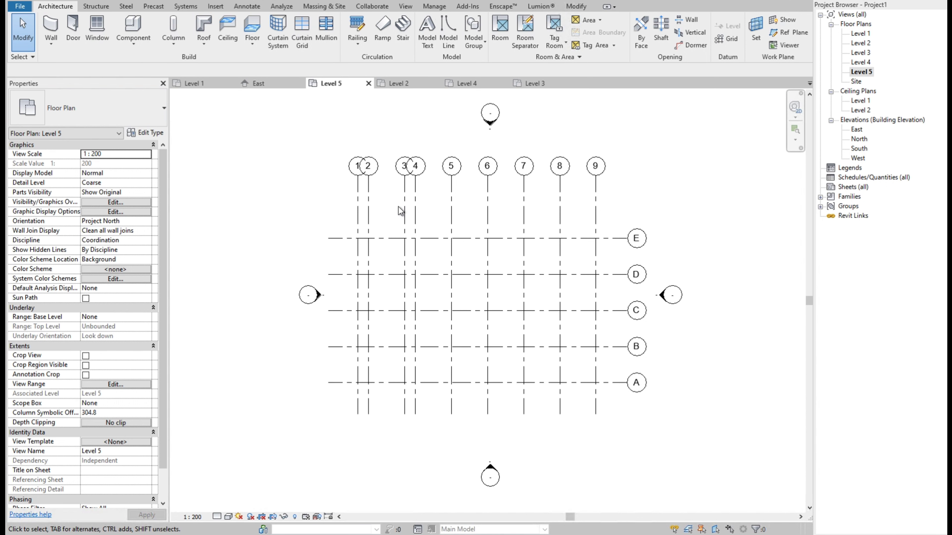
key("ctrl+Tab")
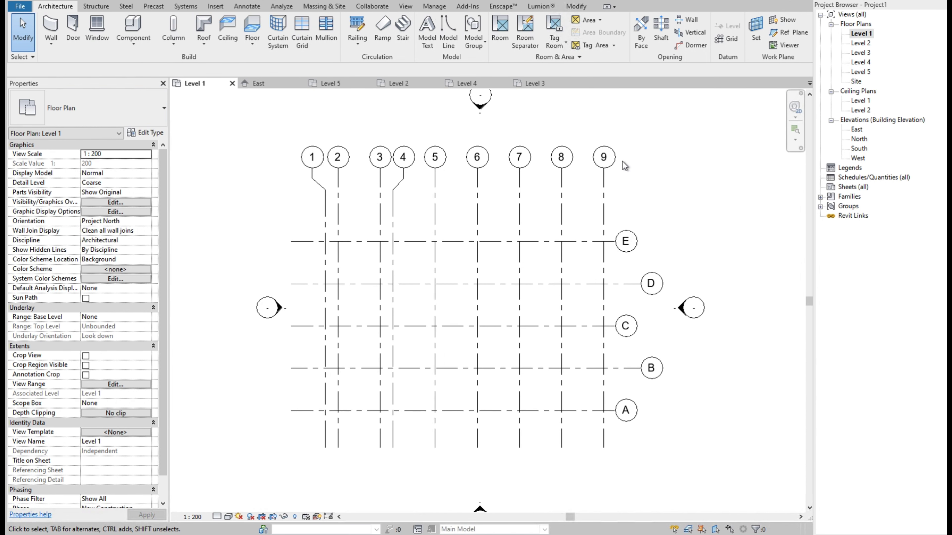
- Propagate all Level 1 grid extents to the Level 2, 3, 4 and 5 floor plans
left_click_drag(652, 128, 308, 436)
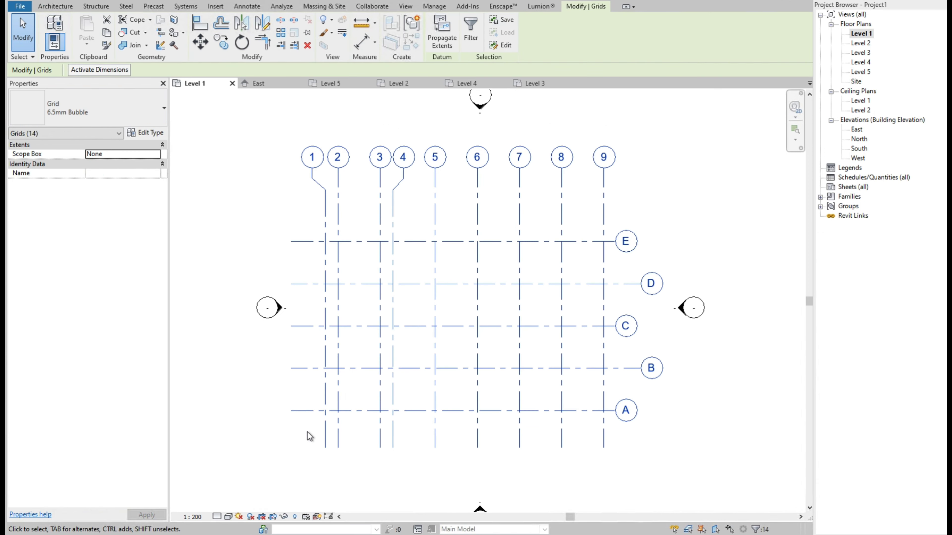
left_click(442, 30)
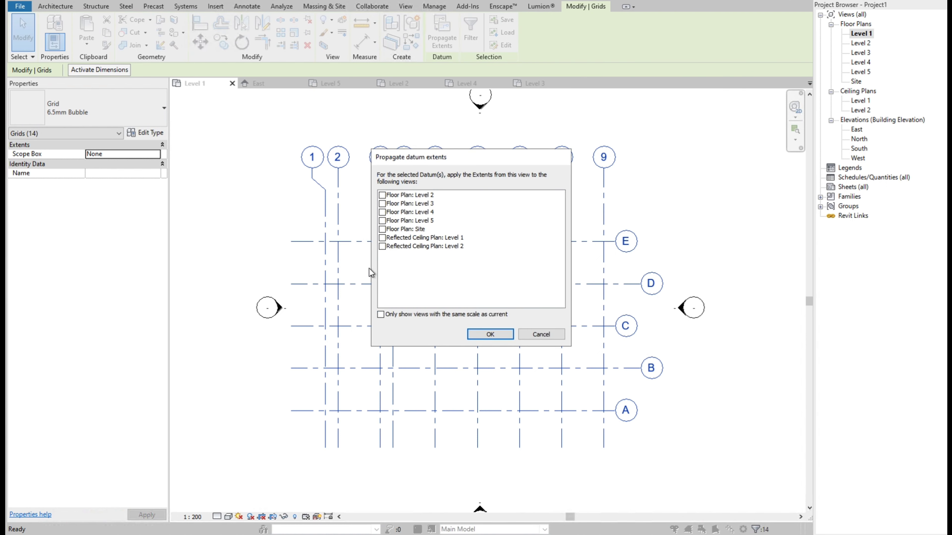
left_click(383, 197)
left_click(383, 205)
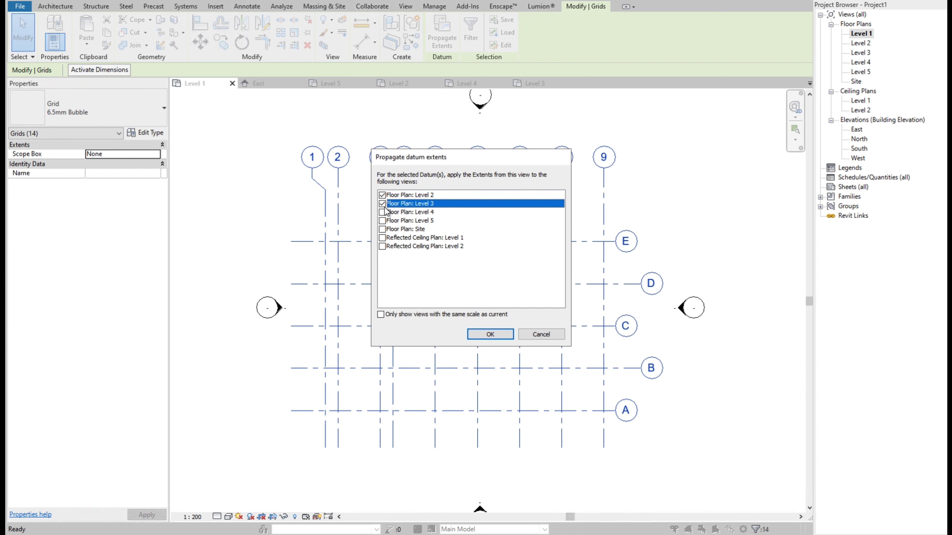
left_click(383, 213)
left_click(382, 221)
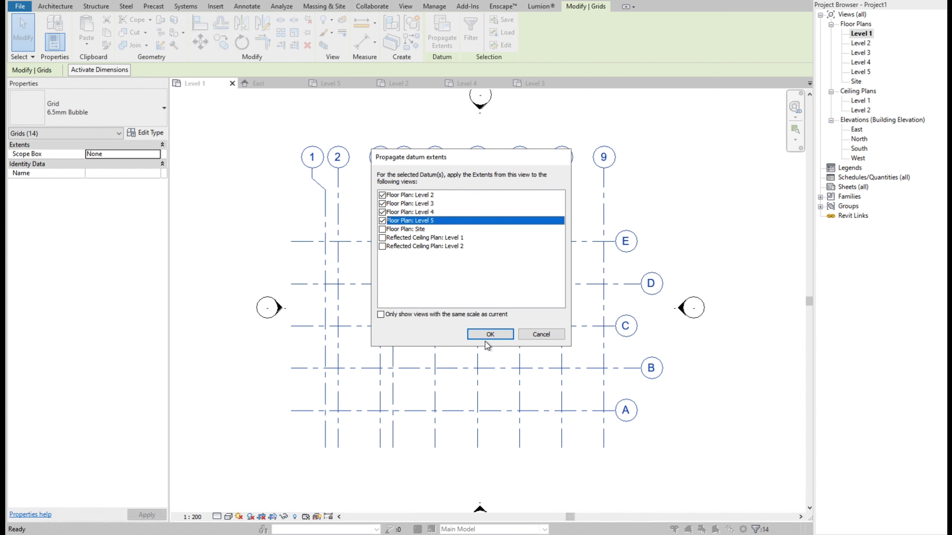
left_click(490, 334)
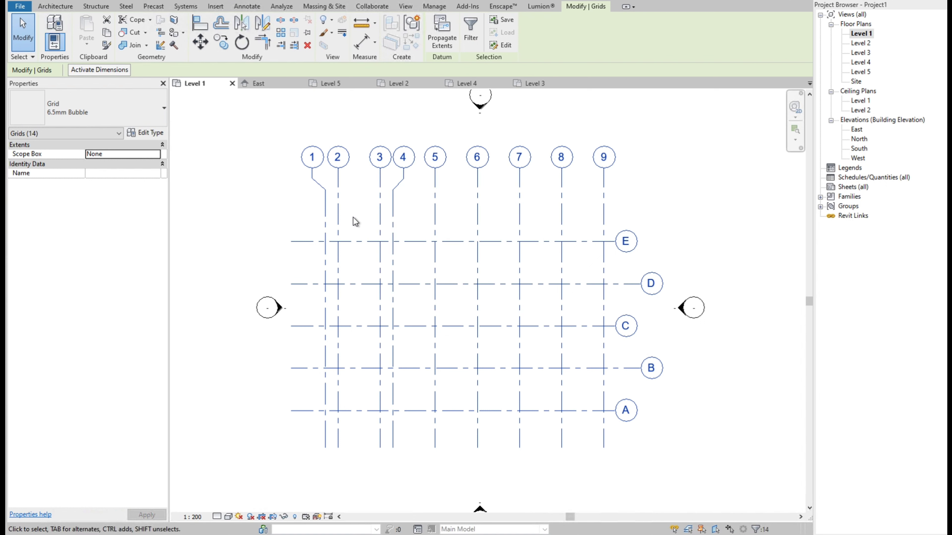
key("Escape")
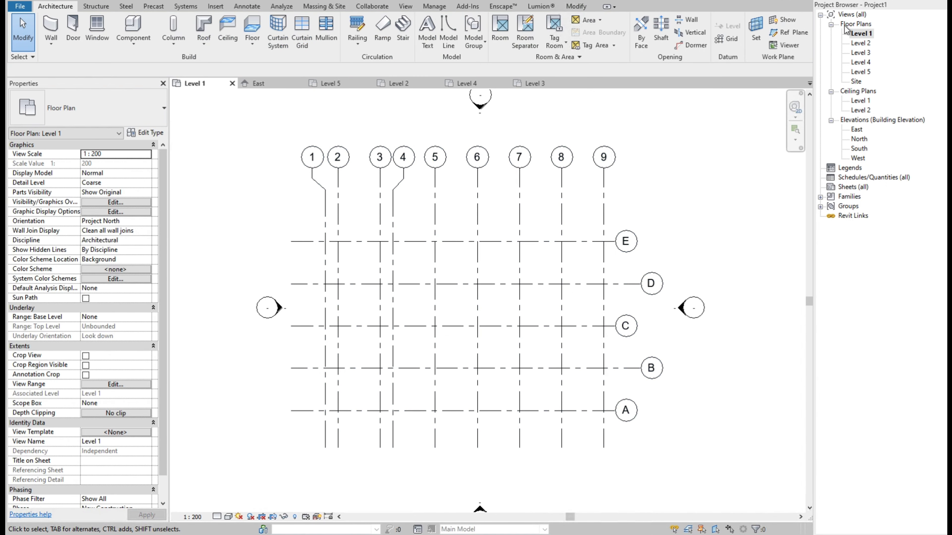
- Open the Level 2, 3, 4 and 5 plans in turn to check the propagated grids
double_click(860, 42)
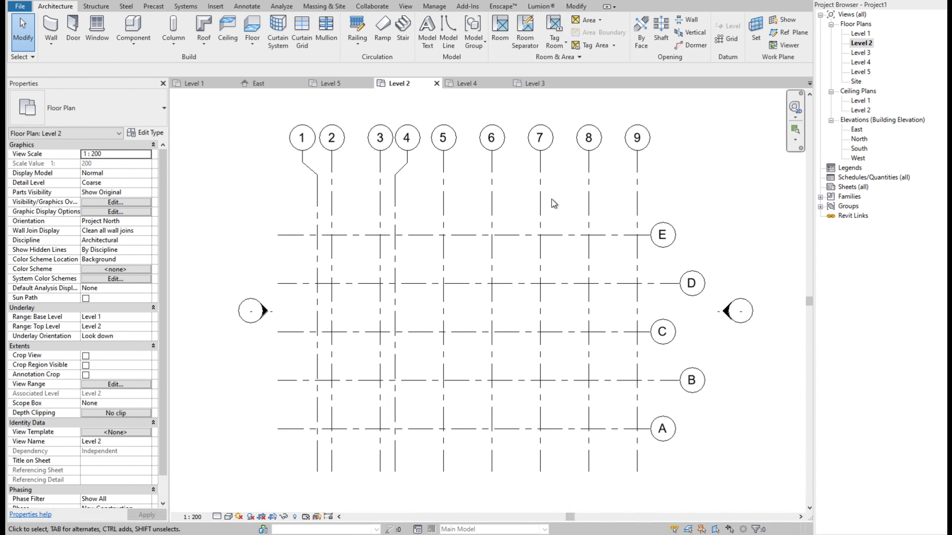
double_click(860, 52)
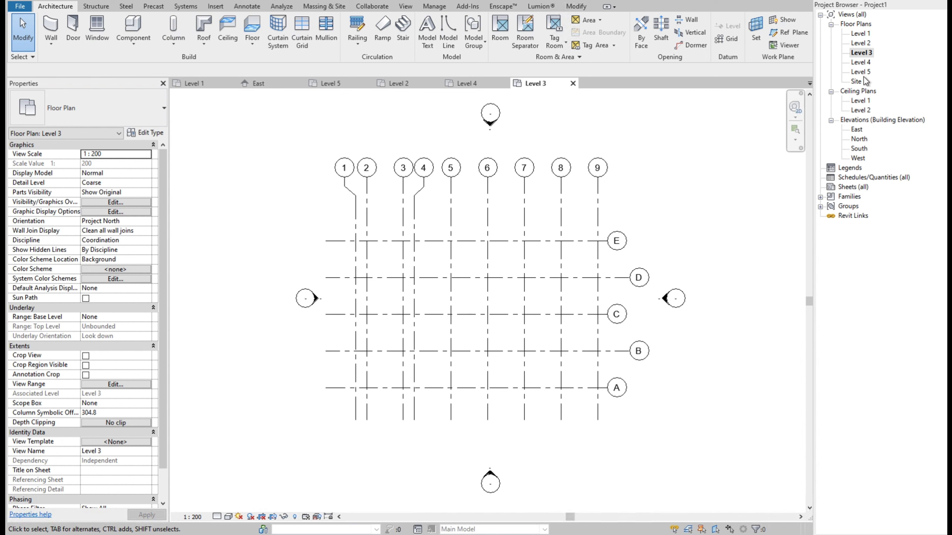
double_click(860, 61)
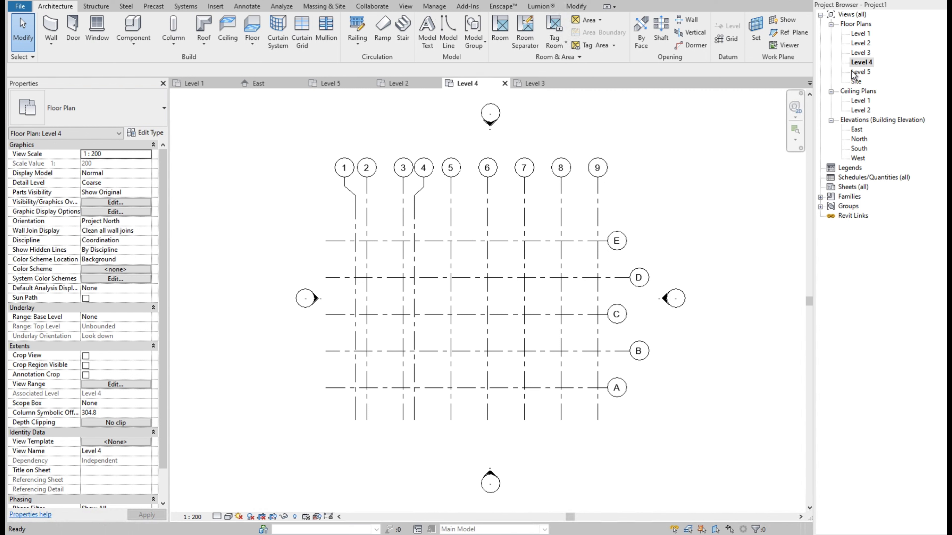
double_click(860, 72)
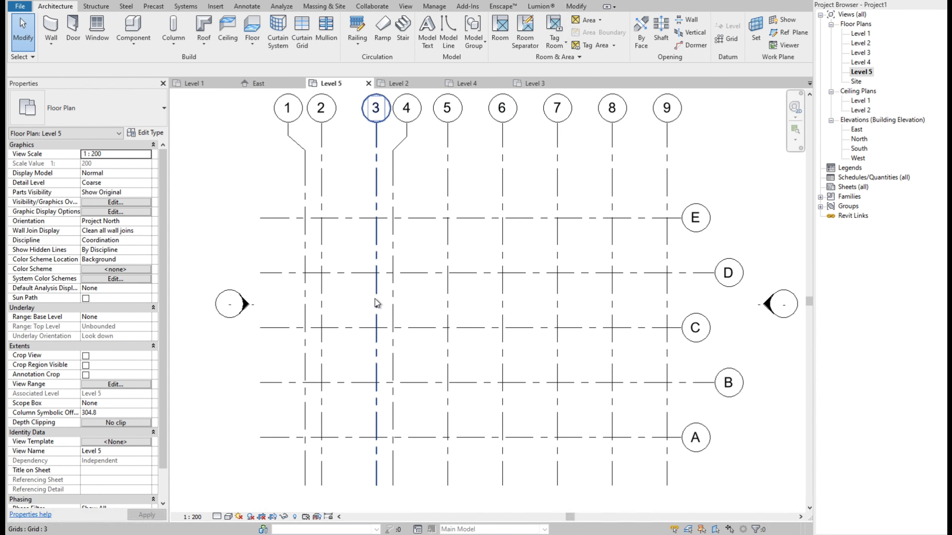
- Drag grid E's end rightward so it lines up with grids C and A
scroll(376, 300, "down", 1)
left_click(604, 229)
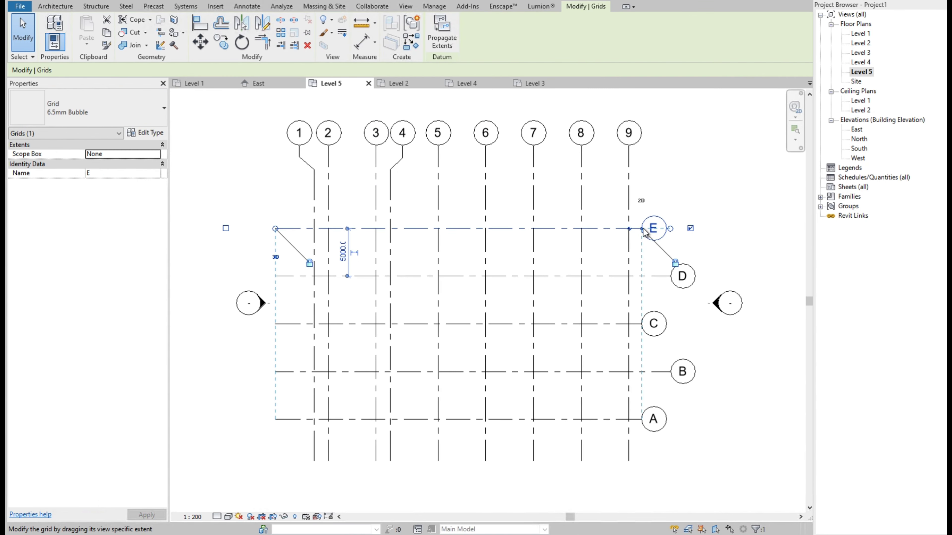
left_click_drag(642, 231, 698, 228)
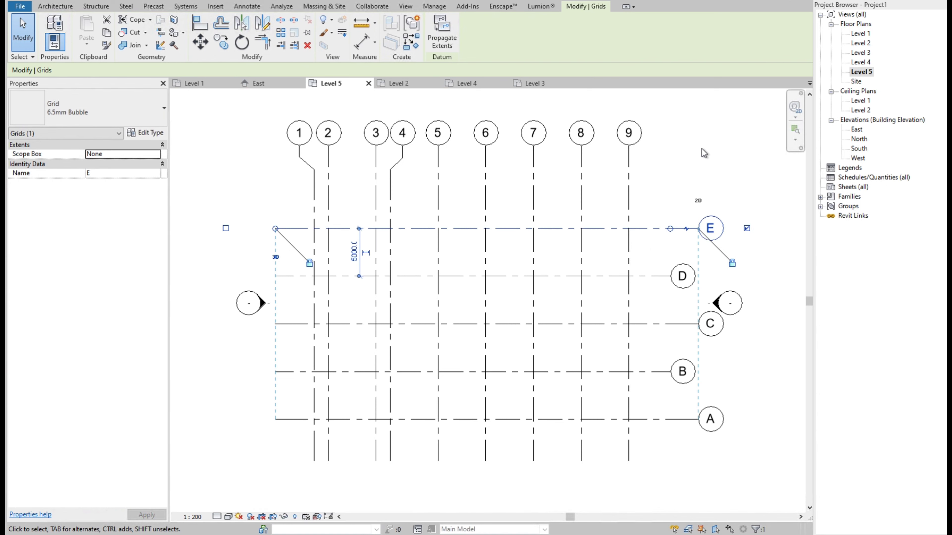
key("Escape")
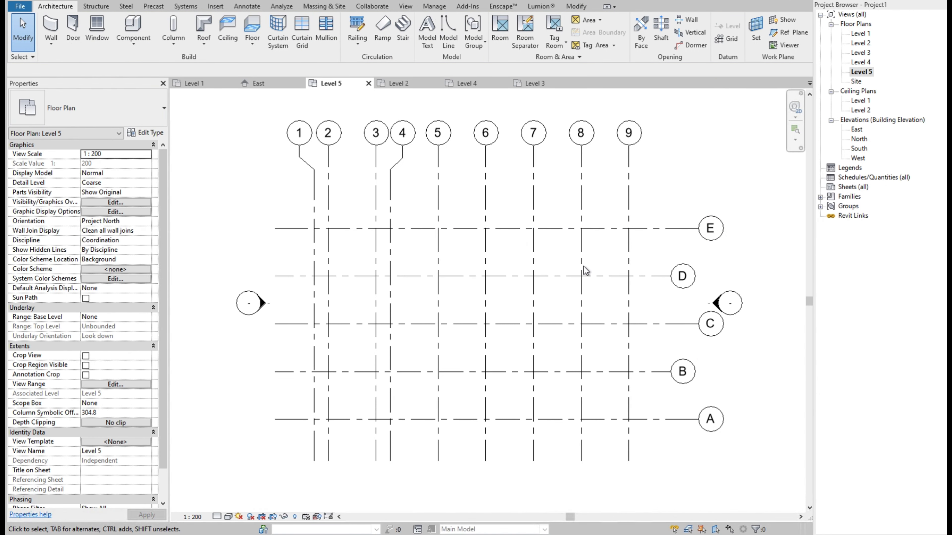
- Add an elbow to grid 9's bubble, offsetting it from the line
left_click(629, 160)
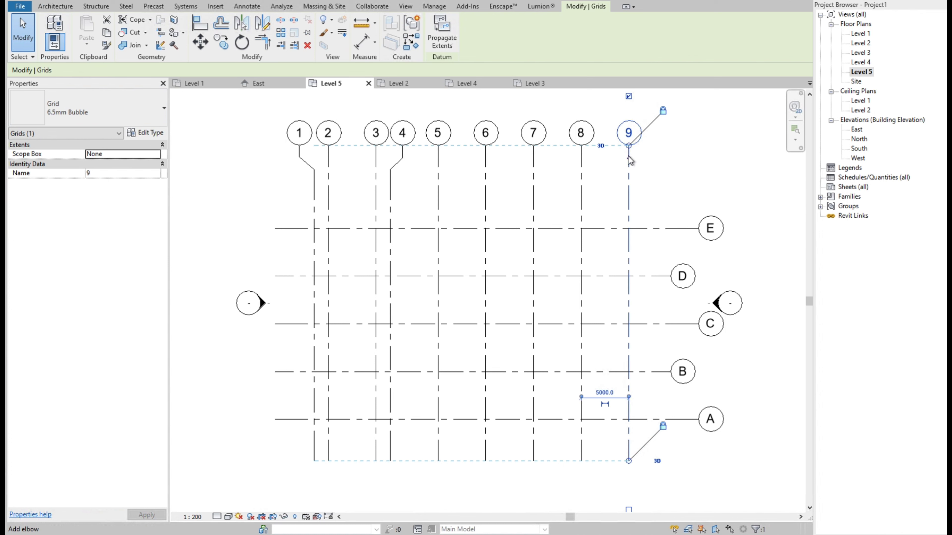
left_click(629, 159)
left_click_drag(641, 159, 641, 170)
left_click(688, 148)
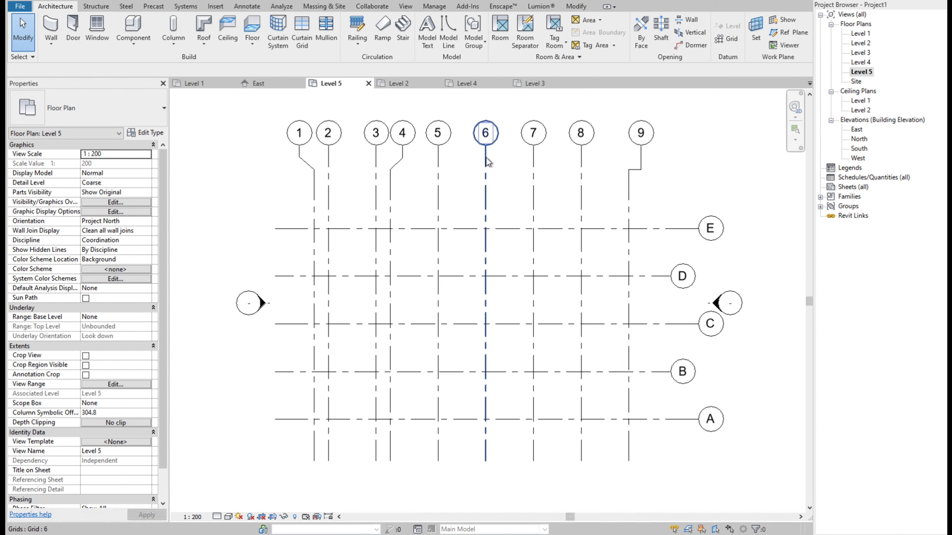
- From Level 5, propagate all grid extents to the Level 1, 2, 3 and 4 floor plans
double_click(861, 34)
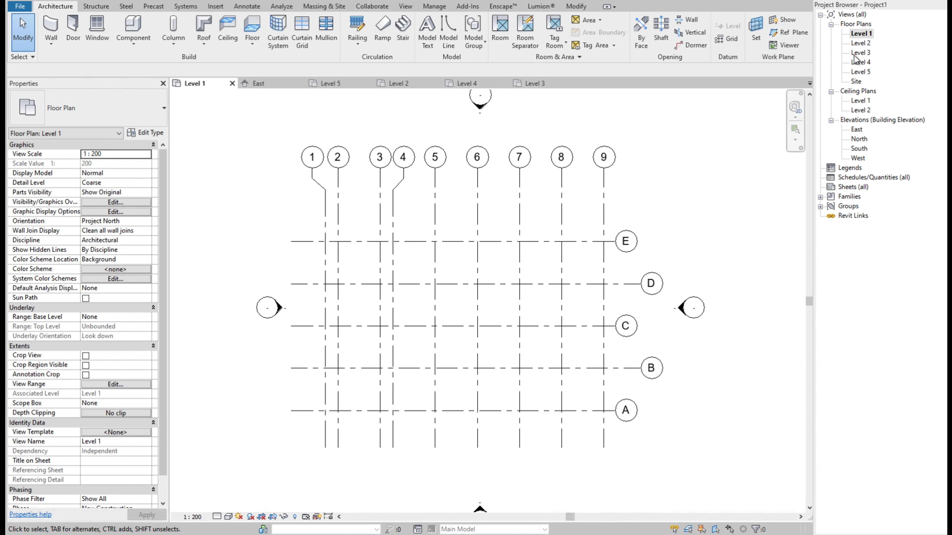
double_click(861, 72)
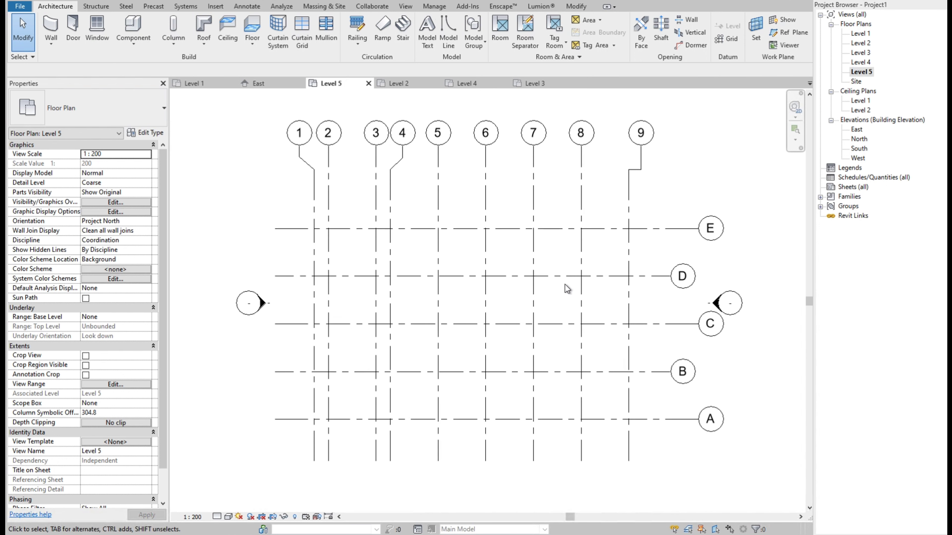
scroll(567, 296, "down", 1)
left_click_drag(661, 166, 336, 442)
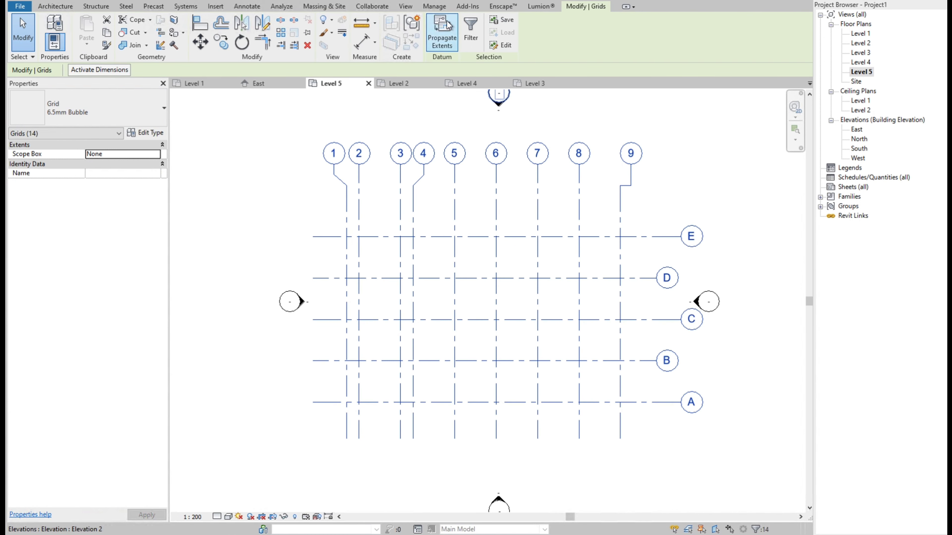
left_click(442, 34)
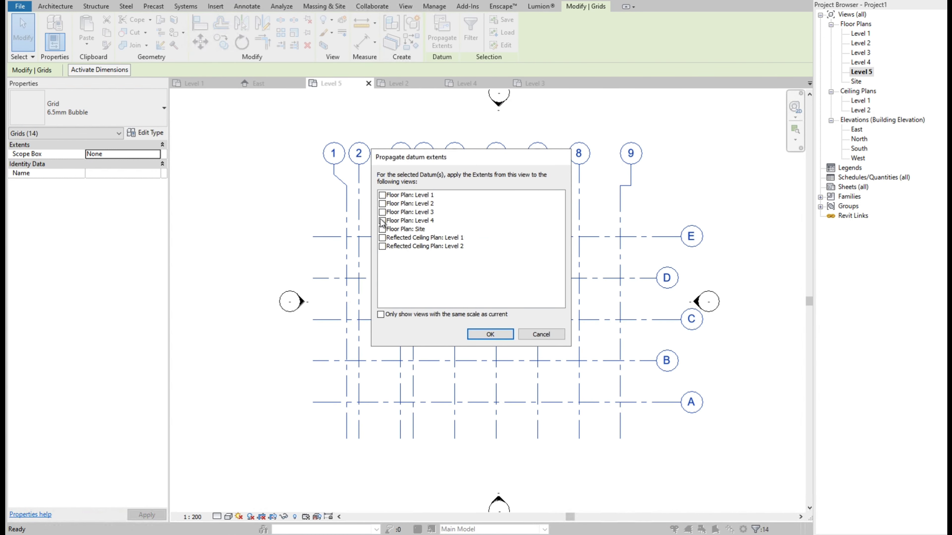
left_click(382, 195)
left_click(382, 203)
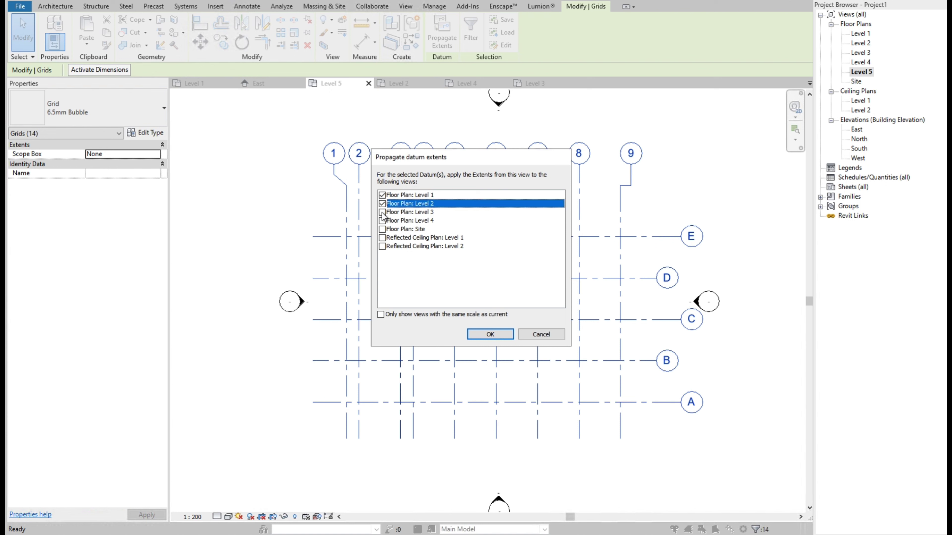
left_click(382, 212)
left_click(382, 220)
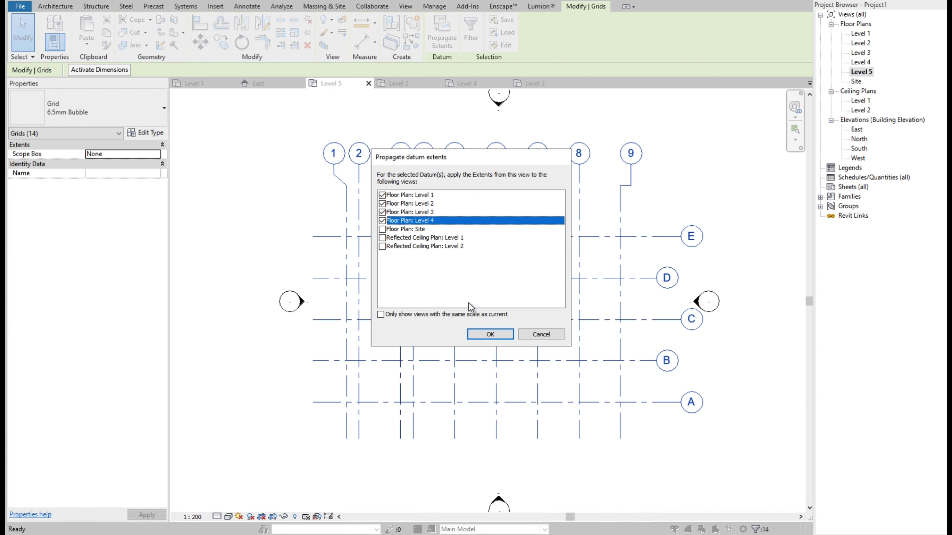
left_click(480, 337)
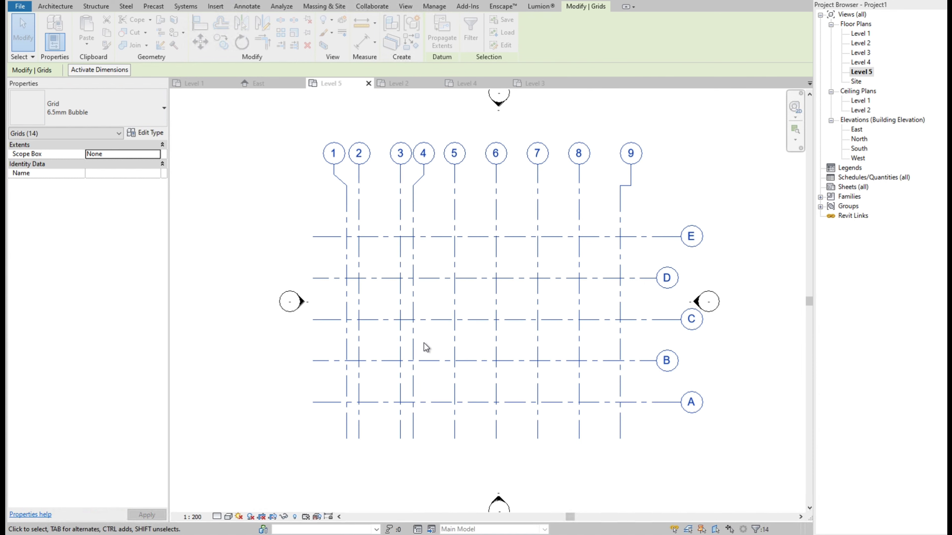
left_click(716, 126)
- Open the Level 1 floor plan to verify grid 9's propagated elbow
left_click(861, 34)
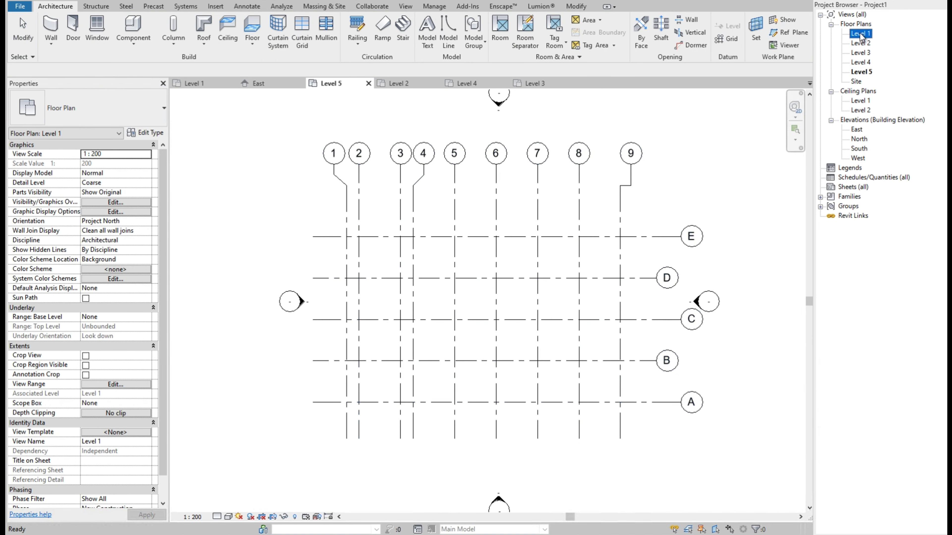
double_click(860, 34)
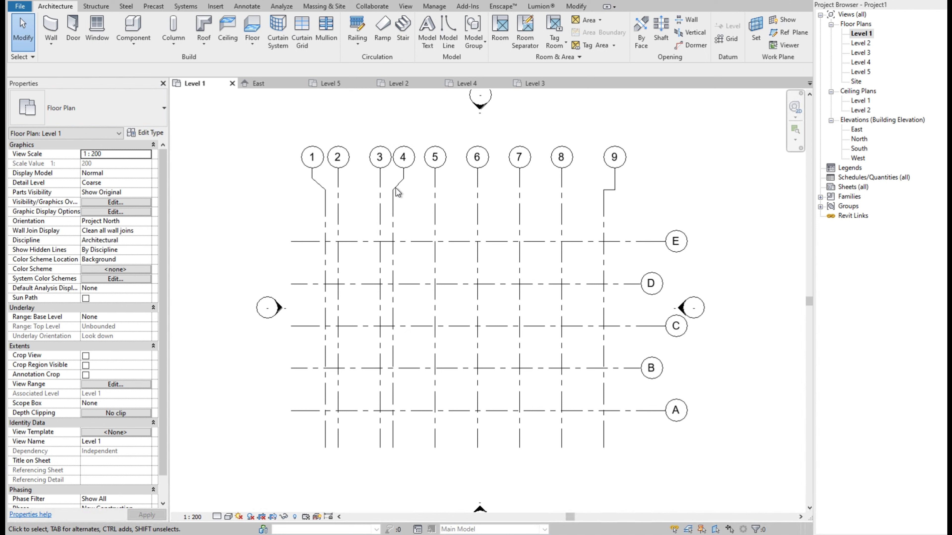